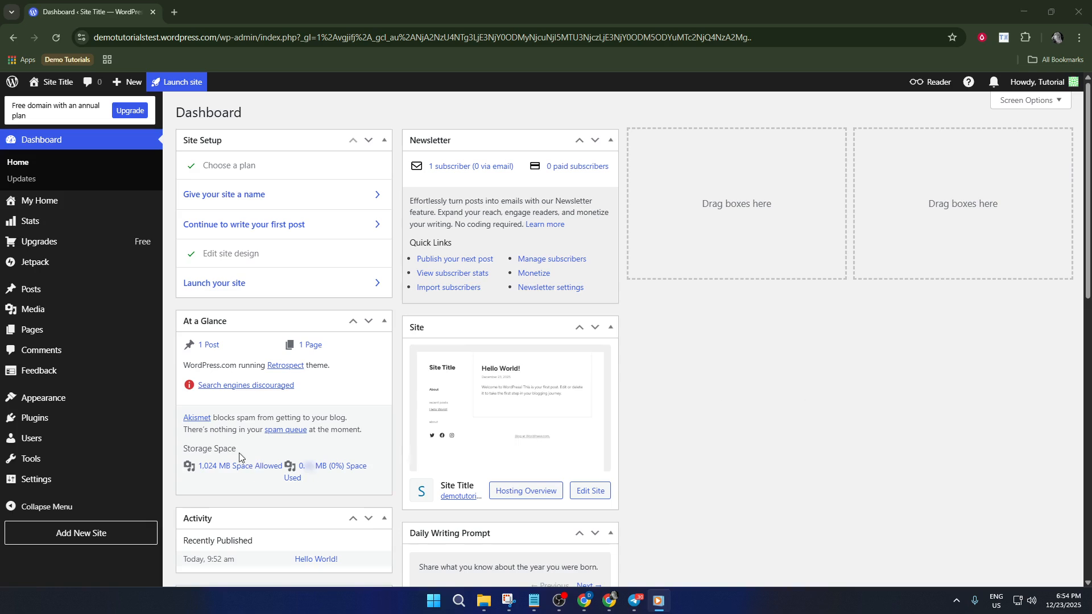
# - Open the site's theme catalogue and filter it to show only Free themes
pyautogui.click(77, 401)
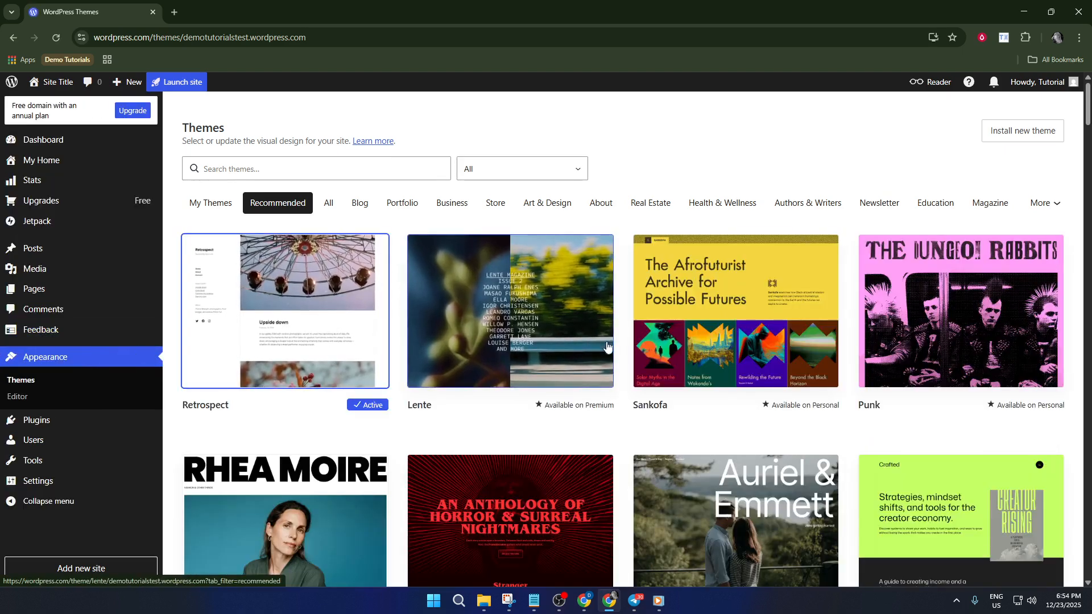
pyautogui.scroll(-3, 562, 362)
pyautogui.scroll(3, 400, 213)
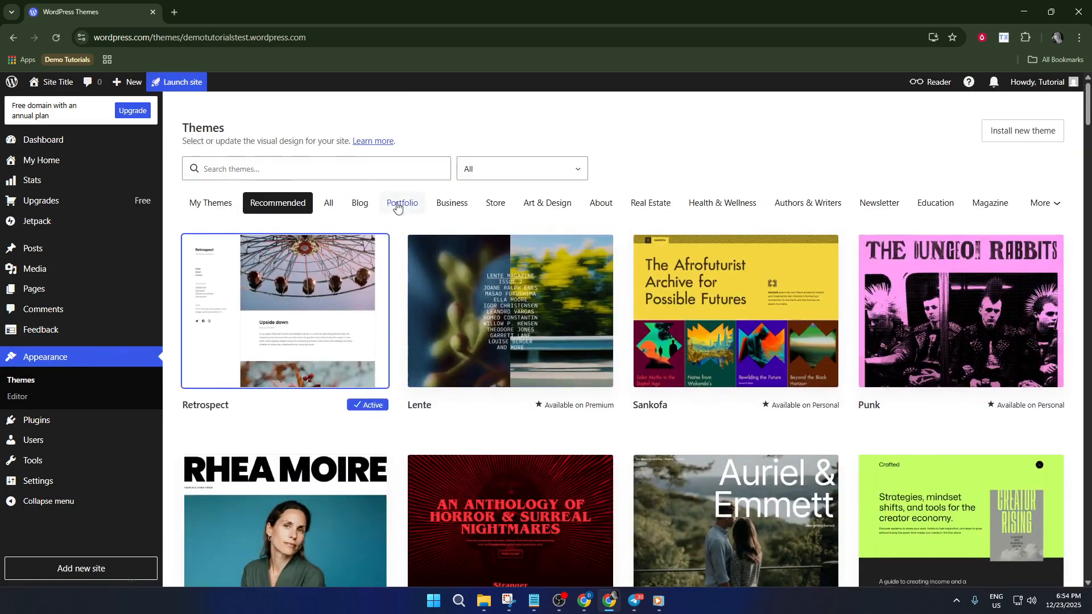
pyautogui.click(497, 170)
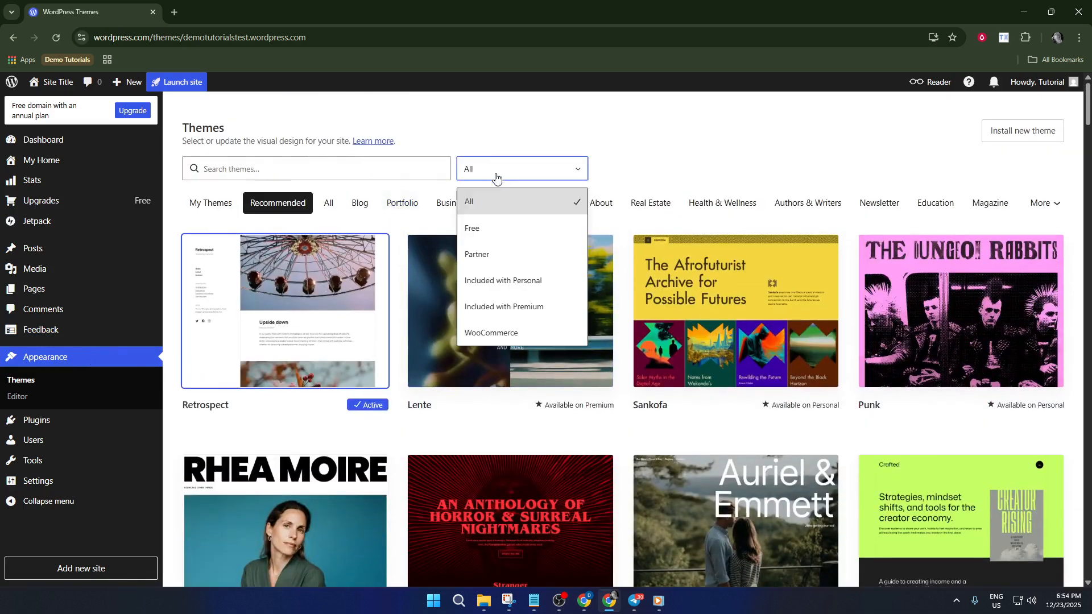
pyautogui.click(472, 228)
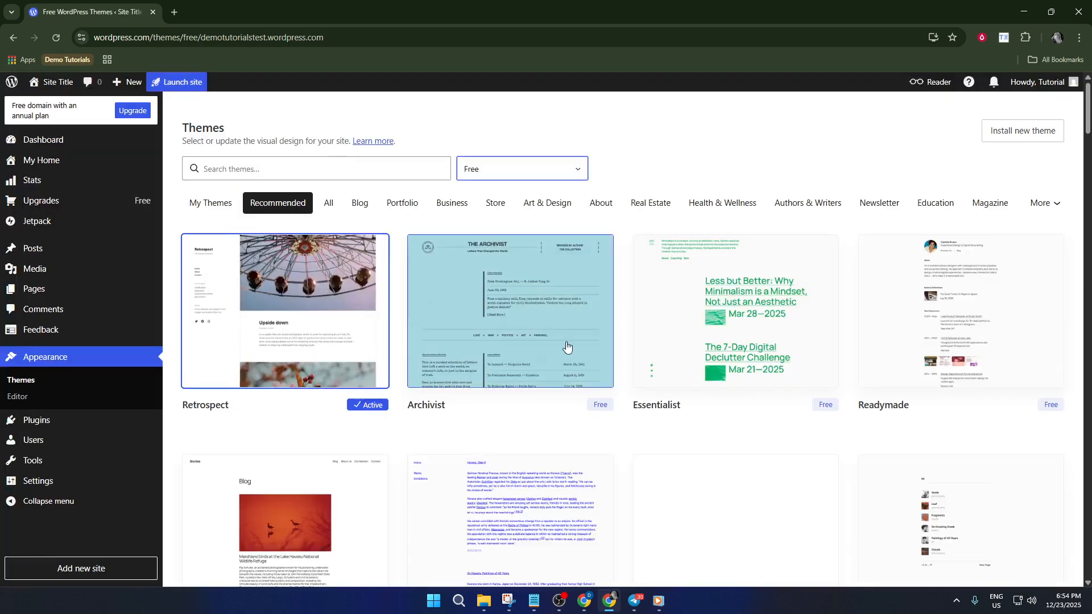
# - Browse the free themes, examine the Twenty Twenty-Five theme's details, and return to the theme list
pyautogui.scroll(-2, 527, 295)
pyautogui.scroll(2, 528, 295)
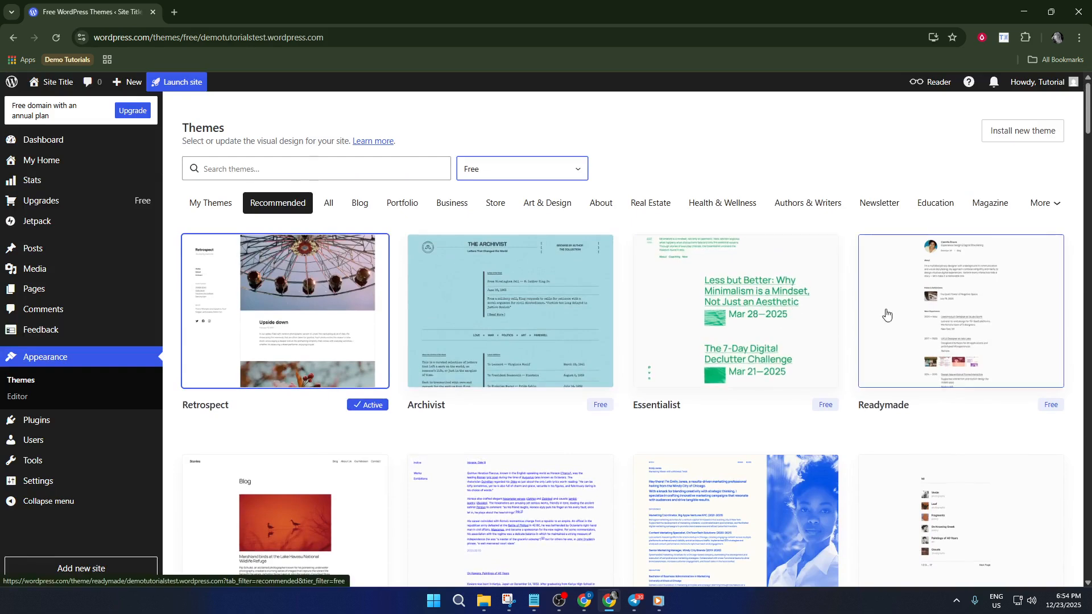
pyautogui.scroll(-3, 720, 344)
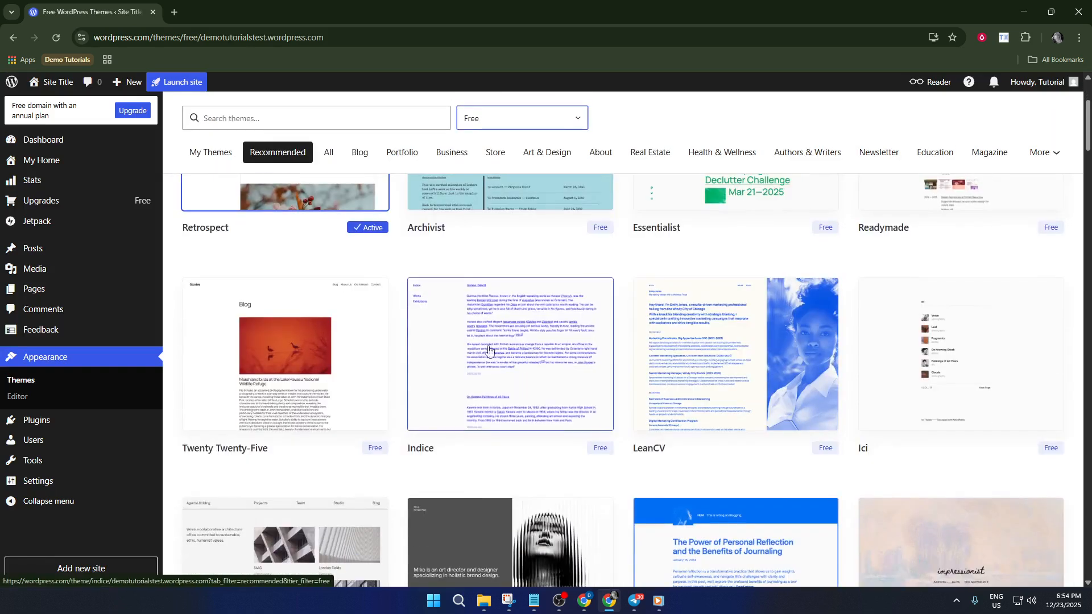
pyautogui.click(325, 349)
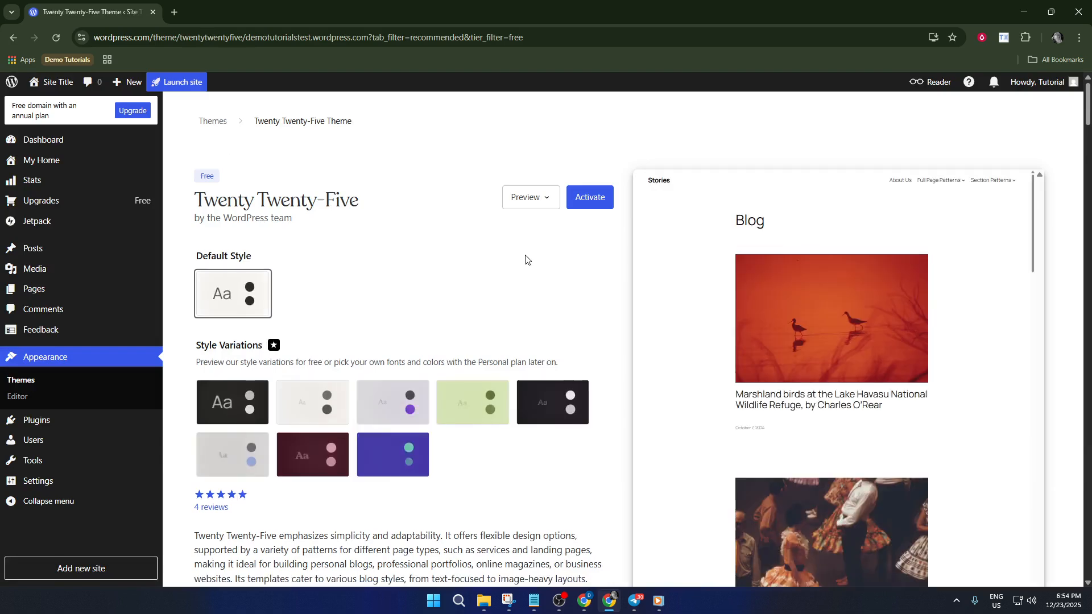
pyautogui.scroll(-4, 571, 268)
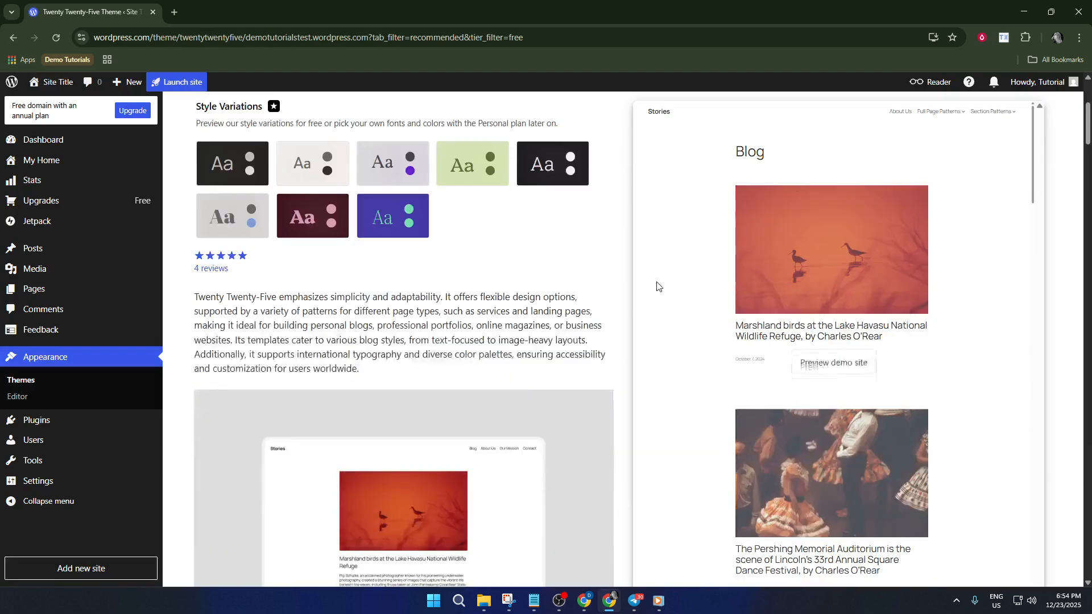
pyautogui.click(13, 37)
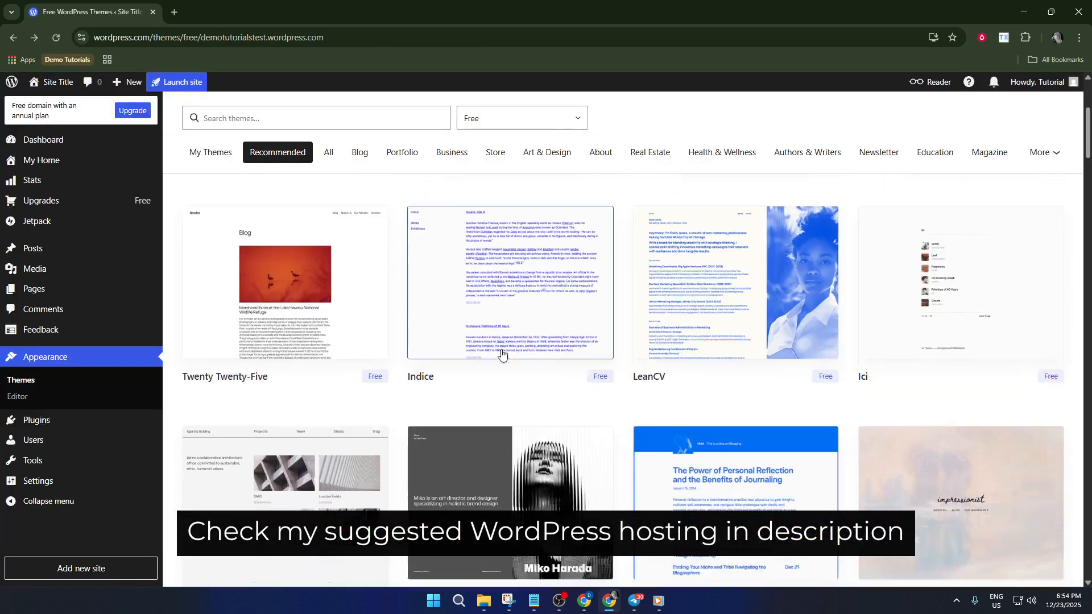
# - Activate the free Fewer theme and open the site for customization
pyautogui.scroll(-3, 502, 354)
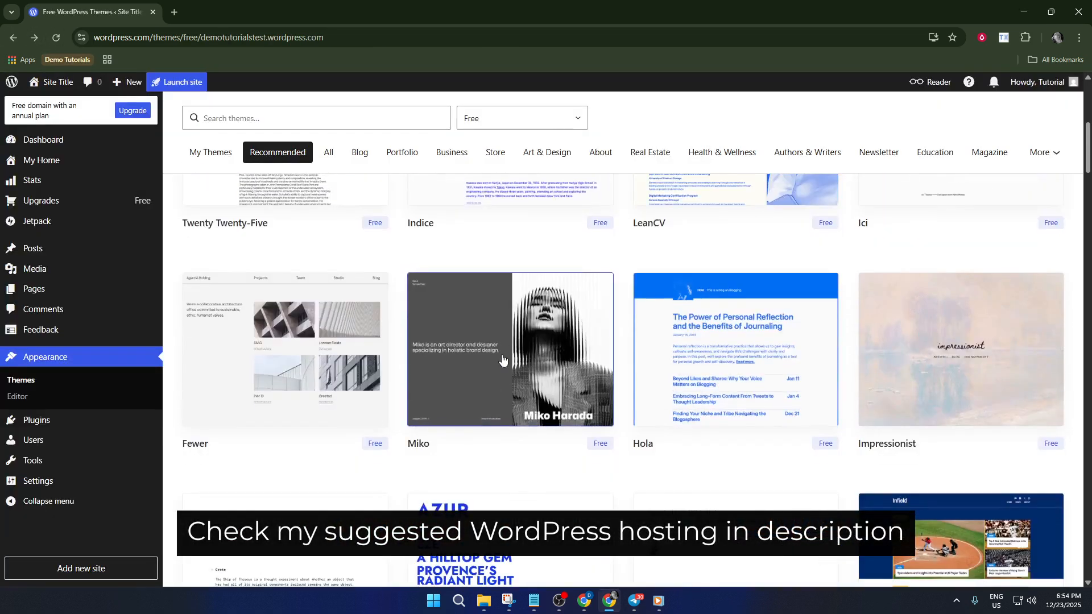
pyautogui.click(348, 358)
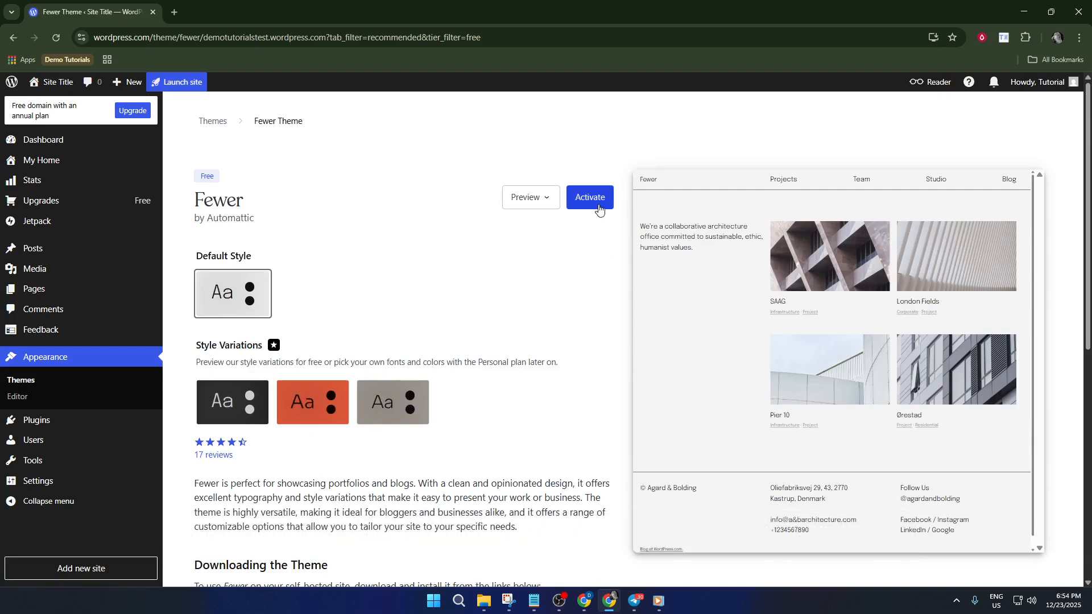
pyautogui.click(599, 209)
pyautogui.click(589, 204)
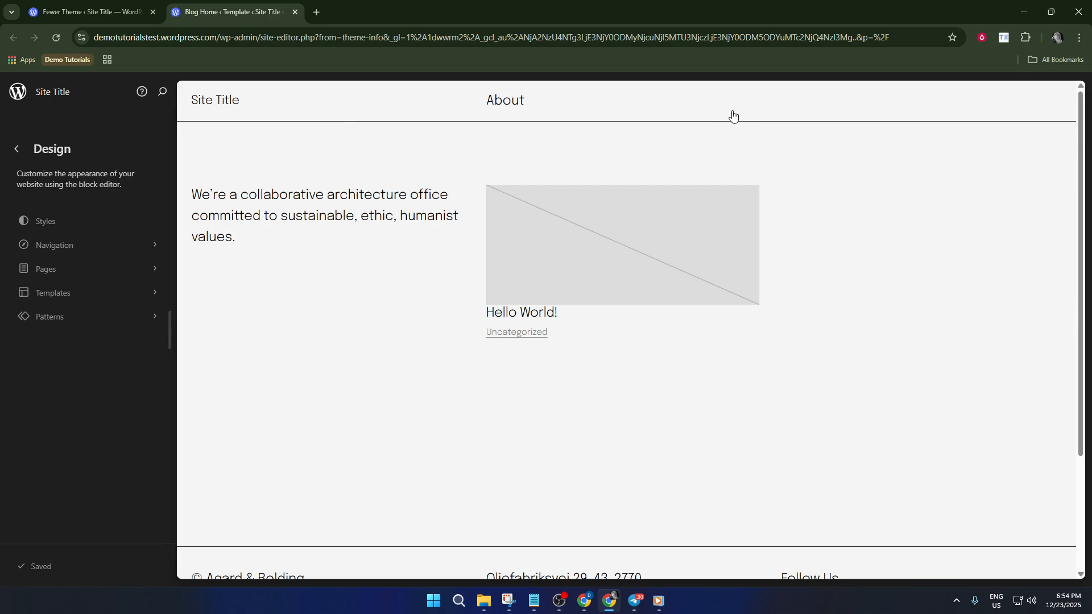
# - Look over the new homepage design and open the Blog Home template for editing
pyautogui.scroll(-3, 602, 312)
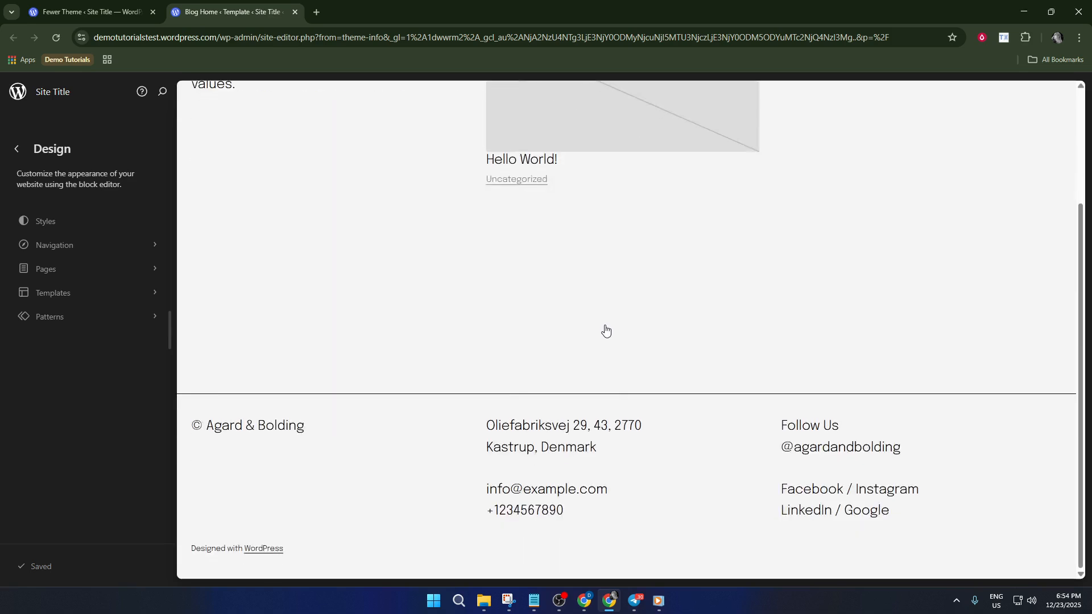
pyautogui.scroll(3, 605, 333)
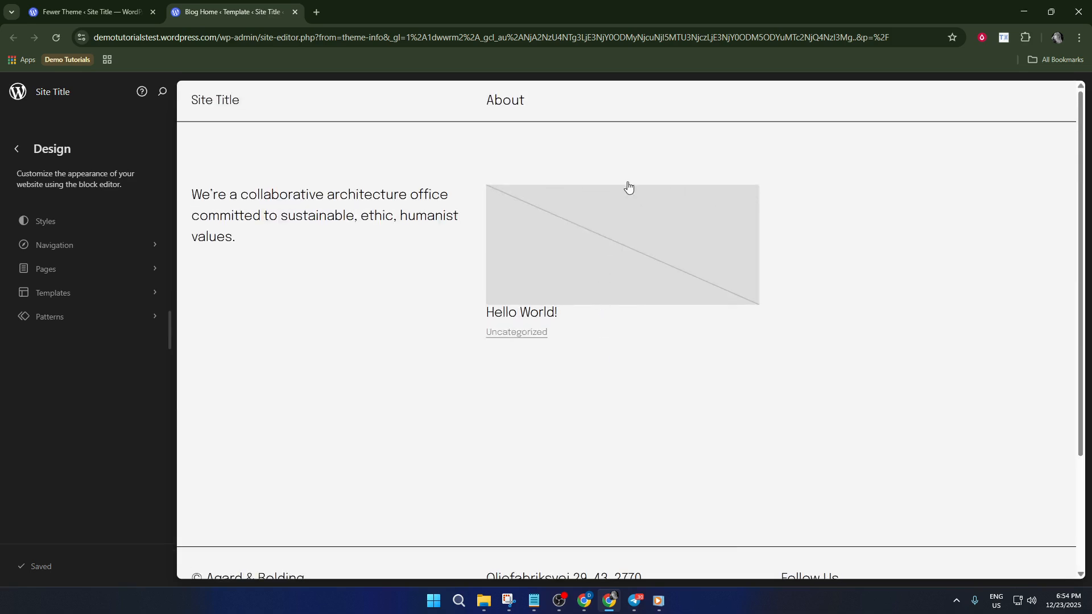
pyautogui.click(653, 110)
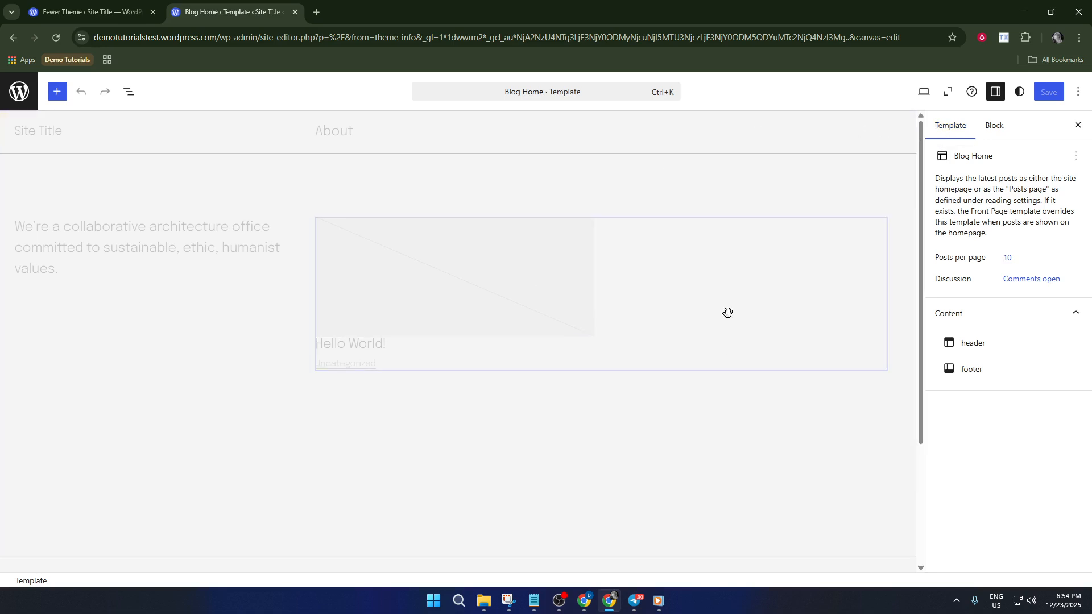
# - Examine the header and footer parts of the Blog Home template by selecting each in turn
pyautogui.click(976, 348)
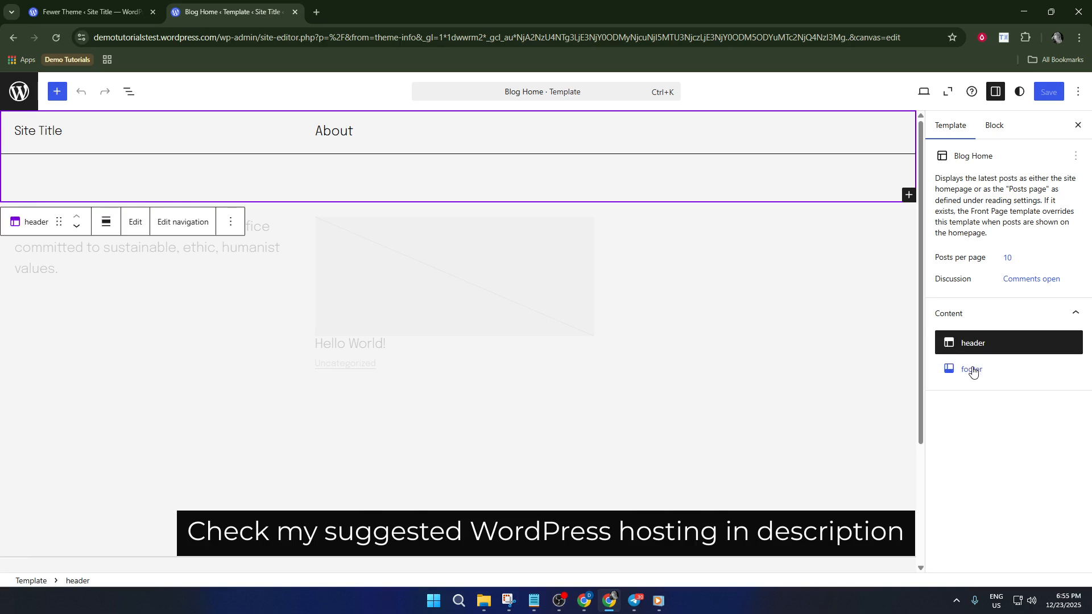
pyautogui.click(973, 371)
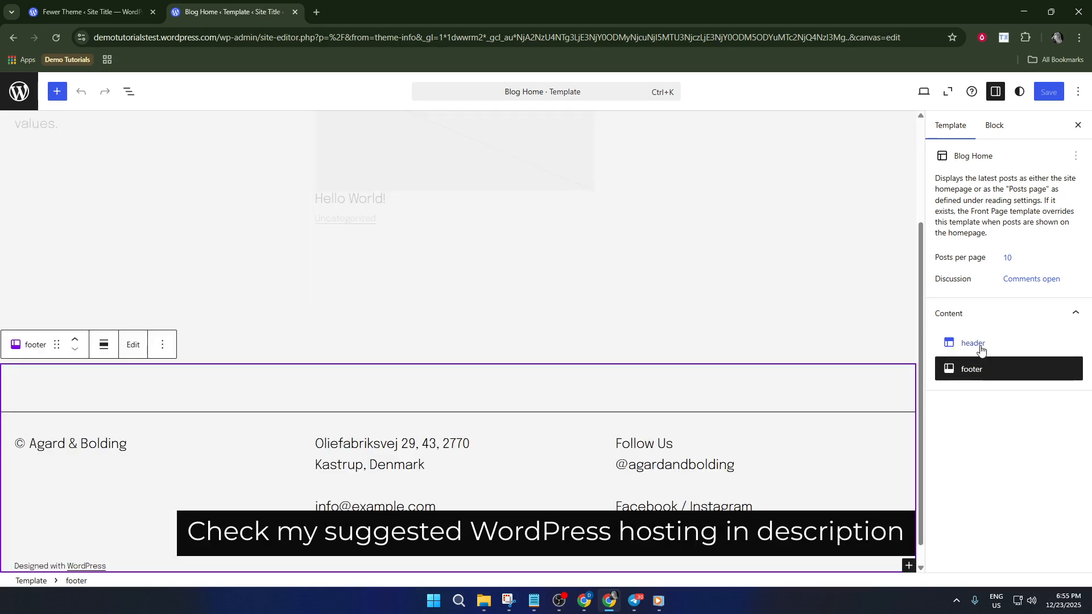
pyautogui.click(979, 347)
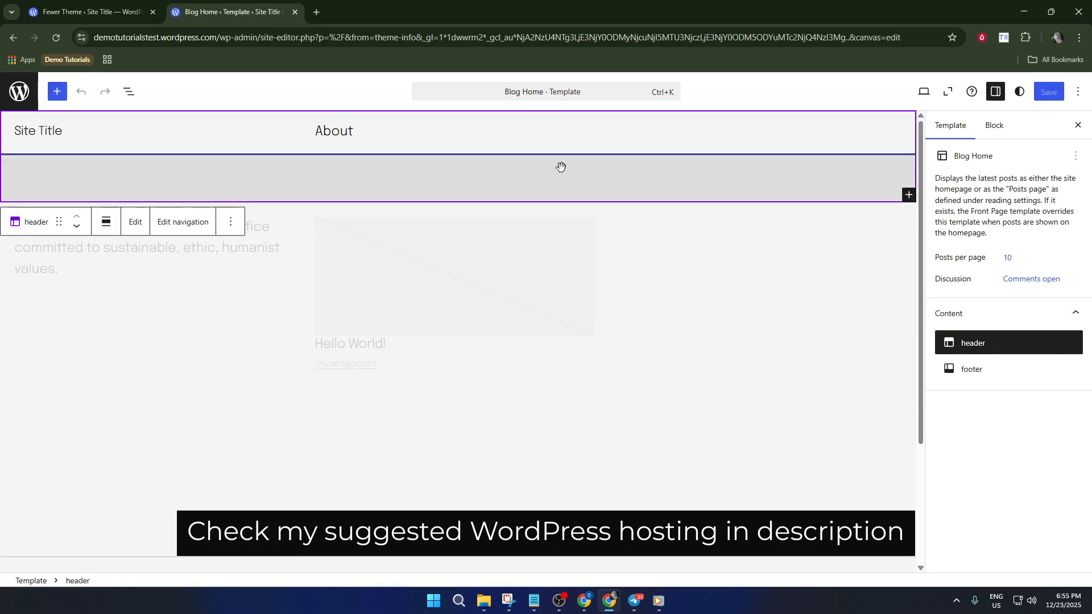
pyautogui.click(986, 368)
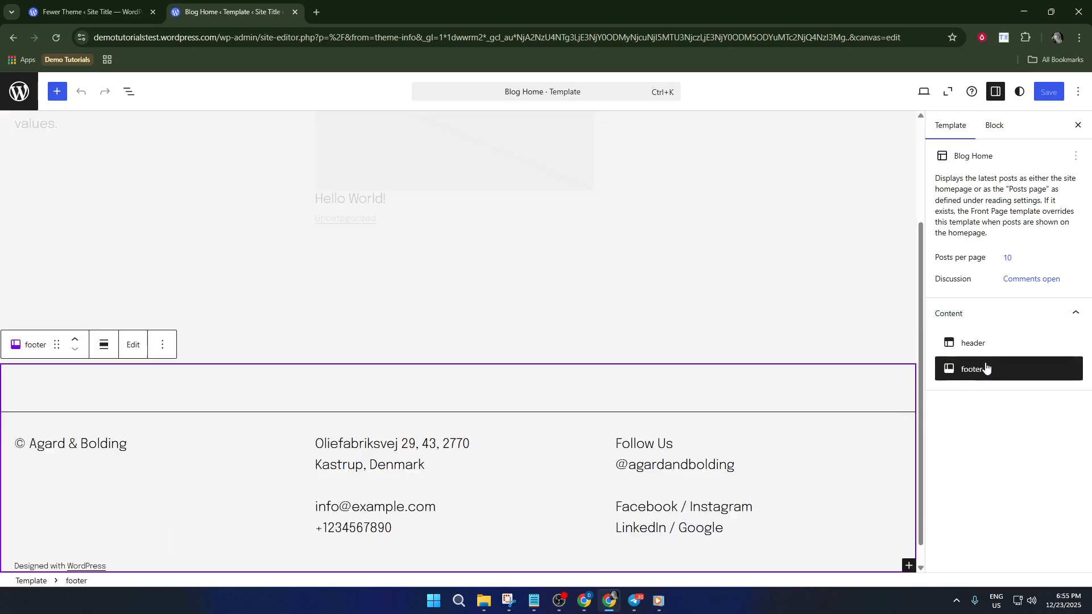
pyautogui.click(989, 352)
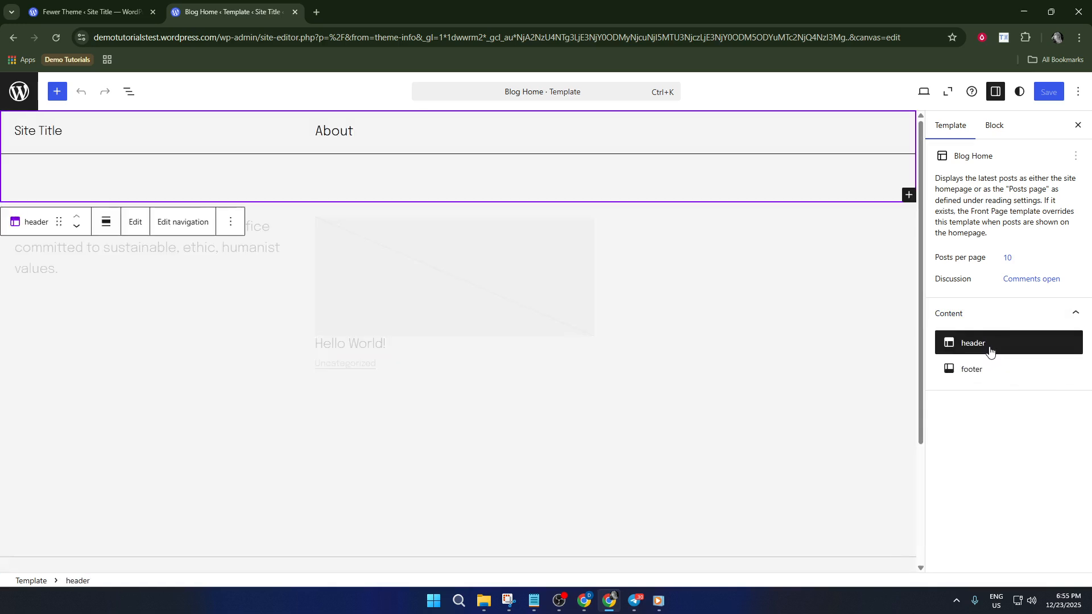
pyautogui.click(983, 368)
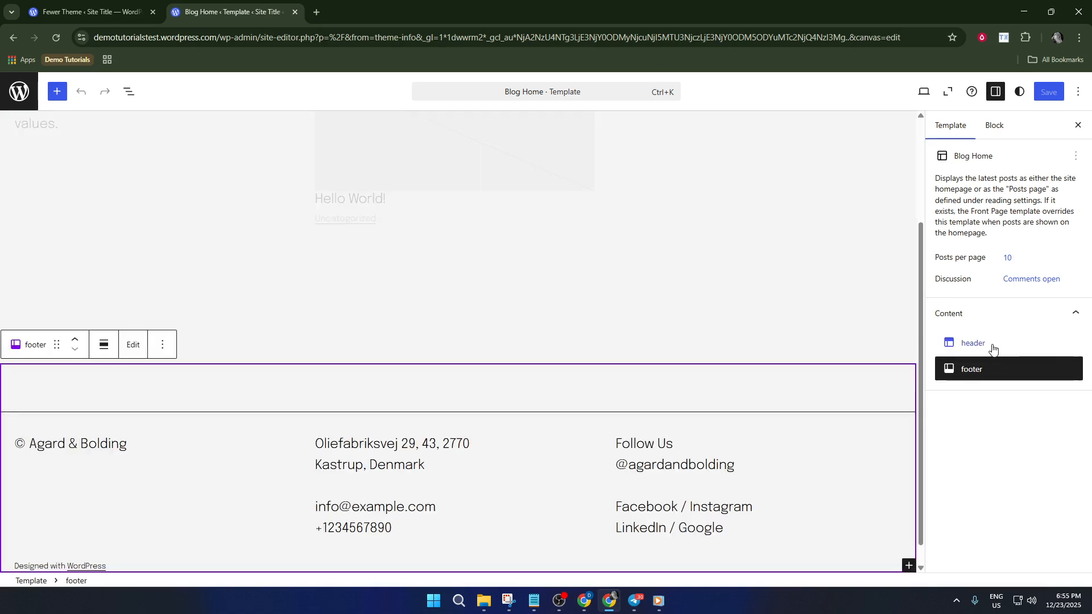
pyautogui.click(991, 346)
pyautogui.click(988, 365)
pyautogui.click(994, 342)
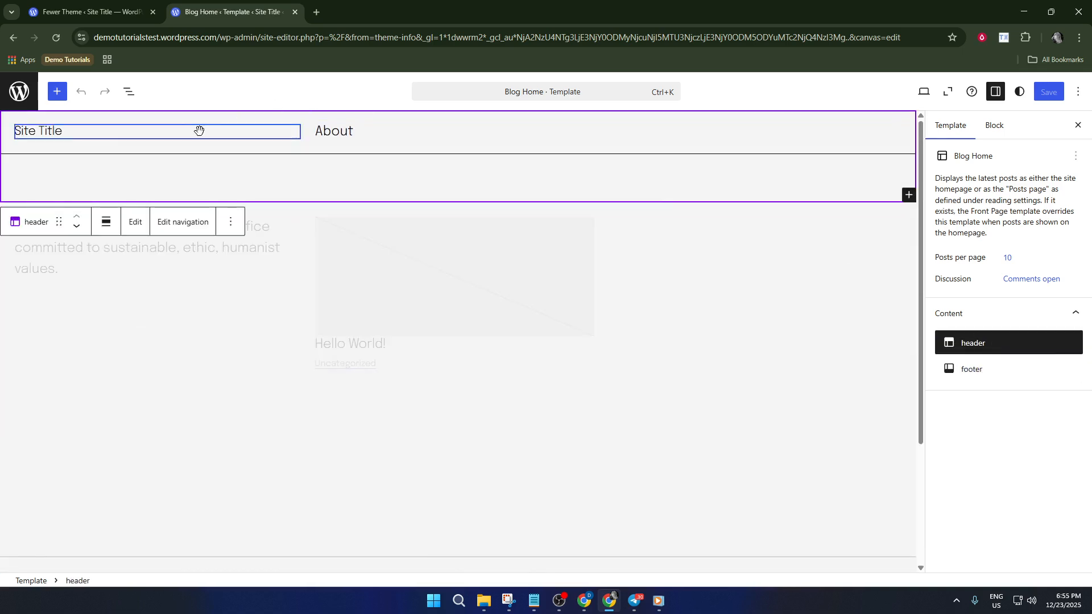
# - Select the Site Title block in the header and view its transform options
pyautogui.click(68, 132)
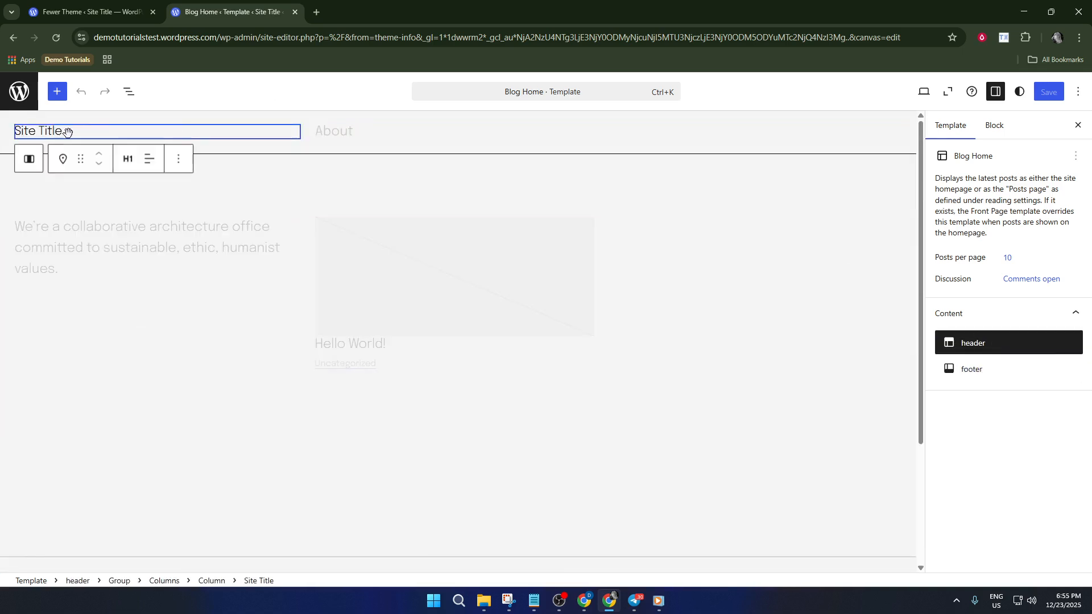
pyautogui.click(63, 160)
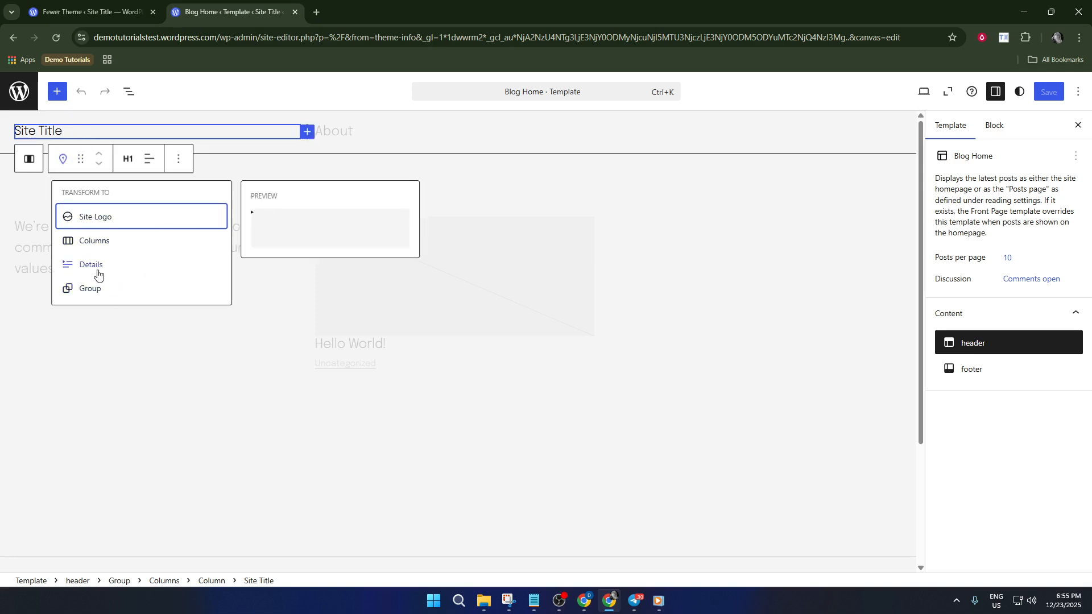
# - Add a Site Logo block to the header navigation next to the About link
pyautogui.click(366, 130)
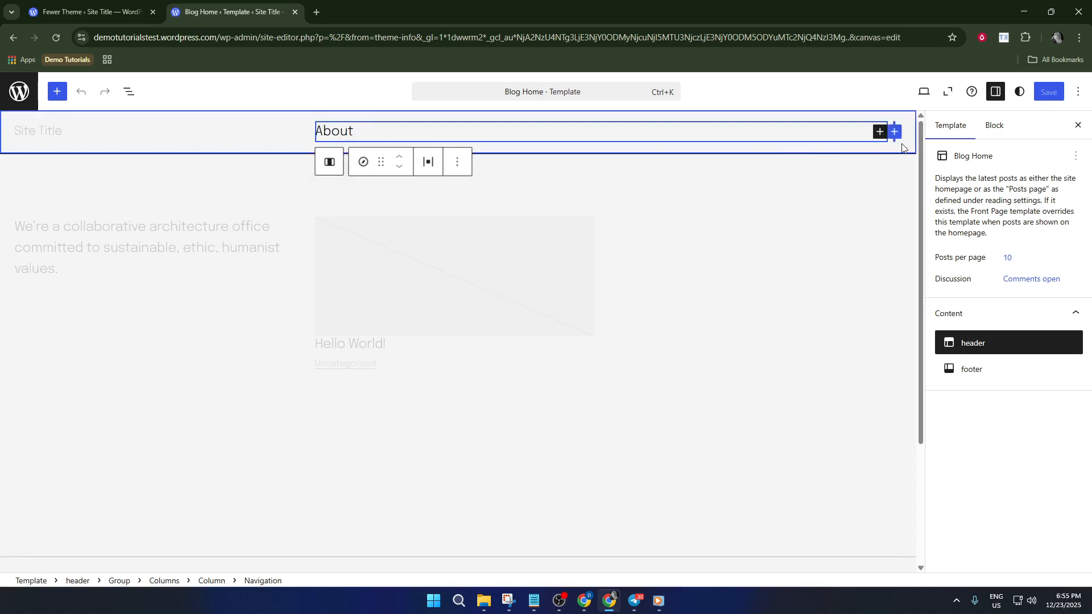
pyautogui.click(877, 132)
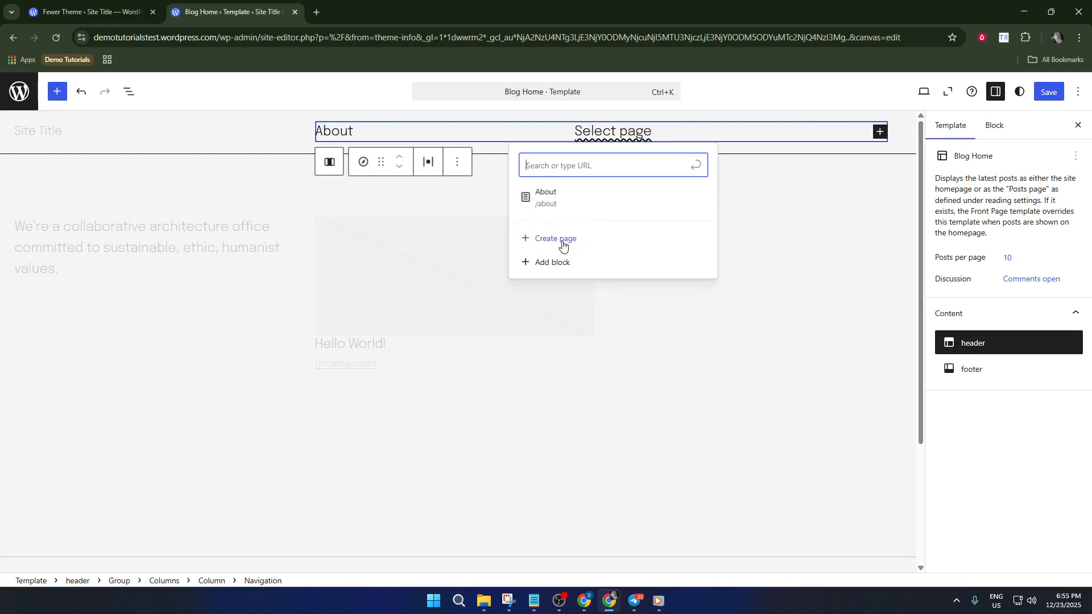
pyautogui.click(545, 263)
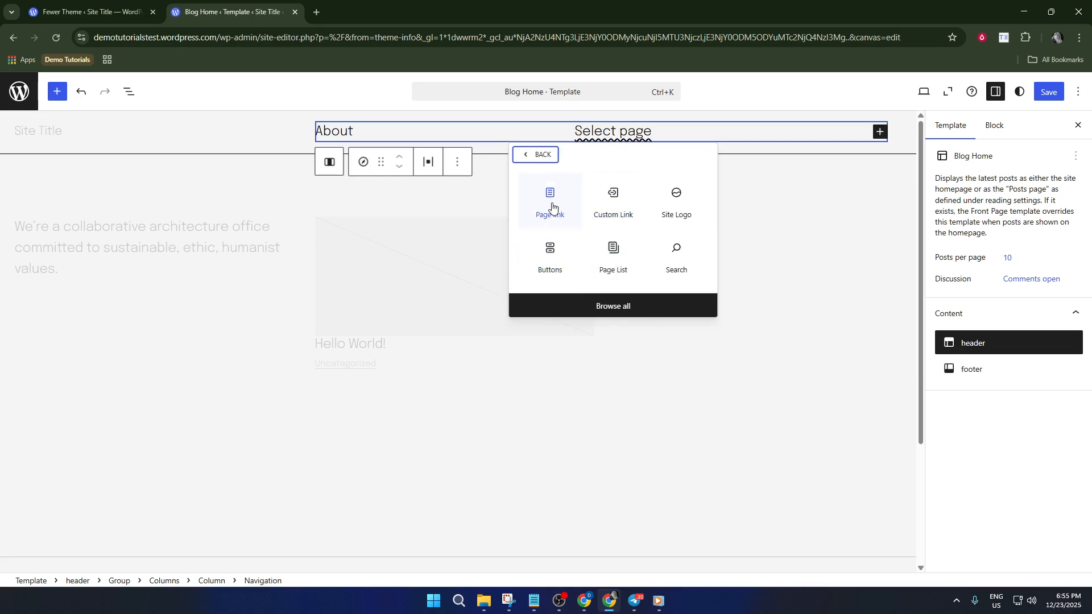
pyautogui.click(682, 209)
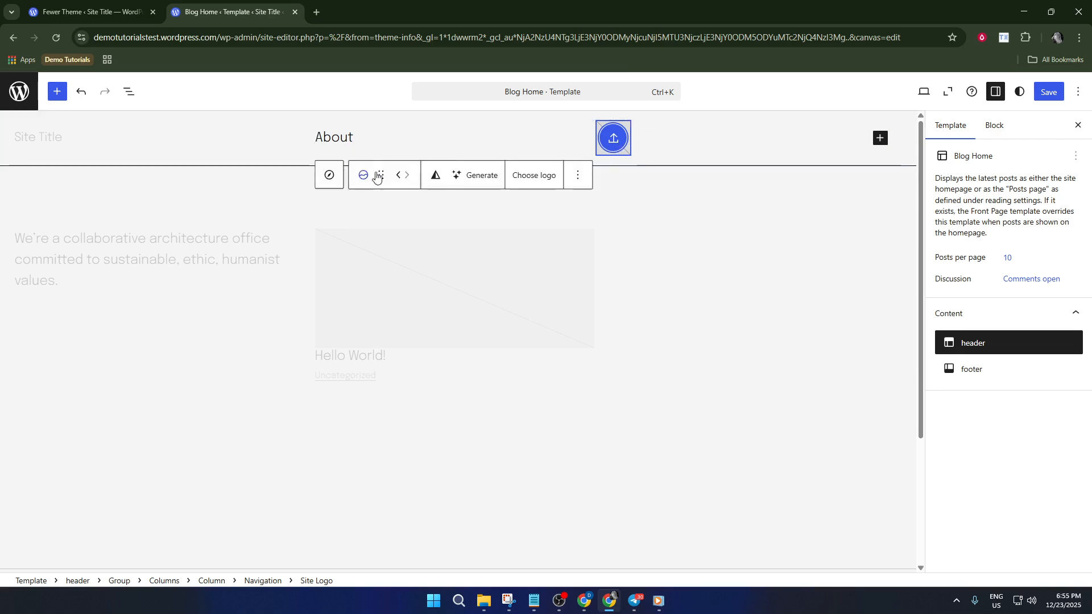
# - Set the site logo to custom-bullet.png from the media library
pyautogui.click(614, 139)
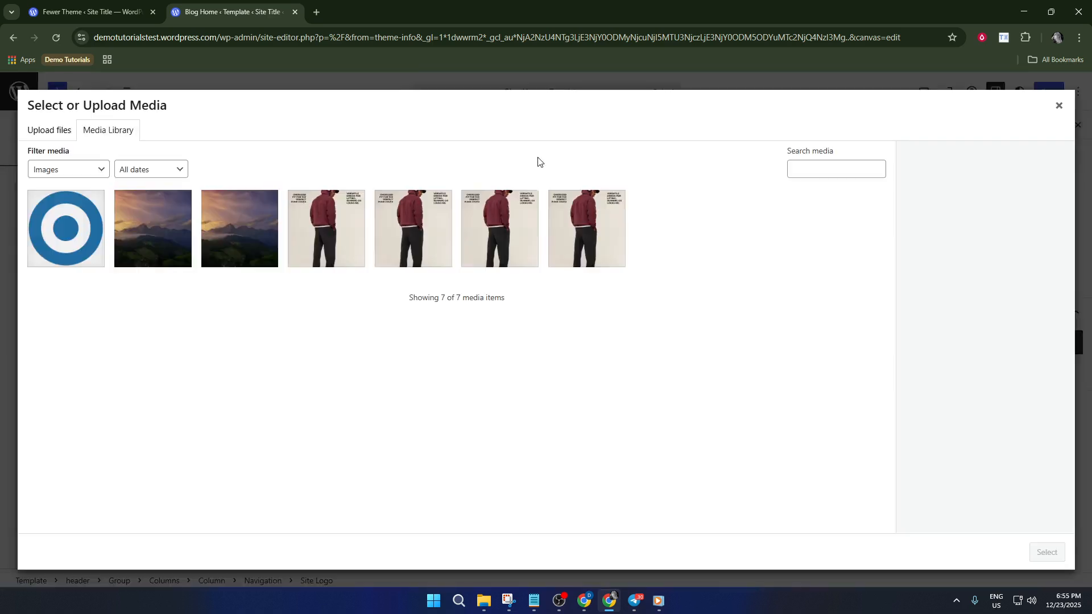
pyautogui.click(91, 219)
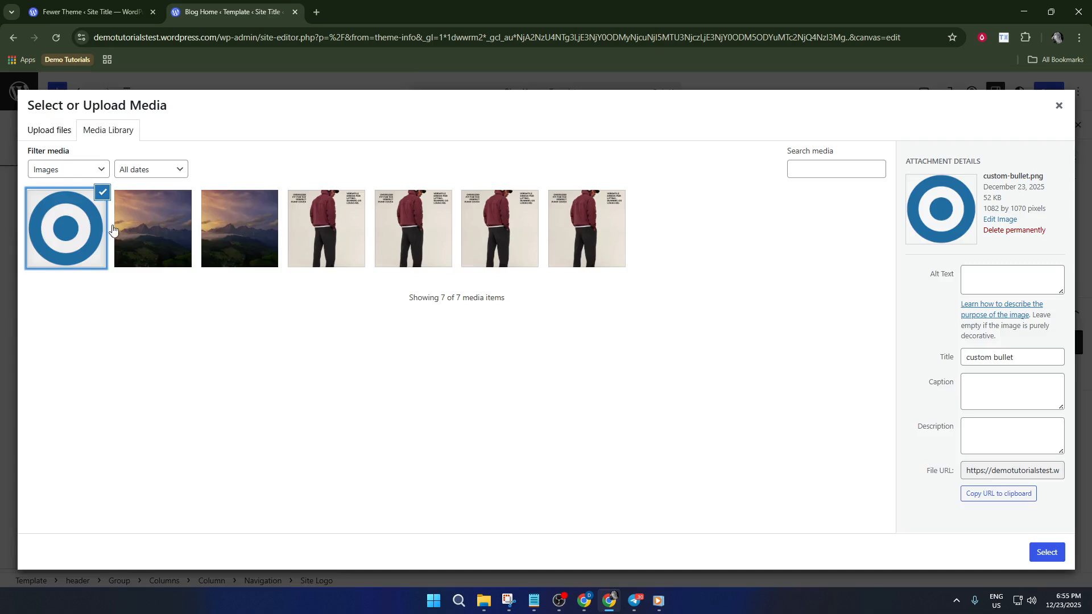
pyautogui.click(1048, 549)
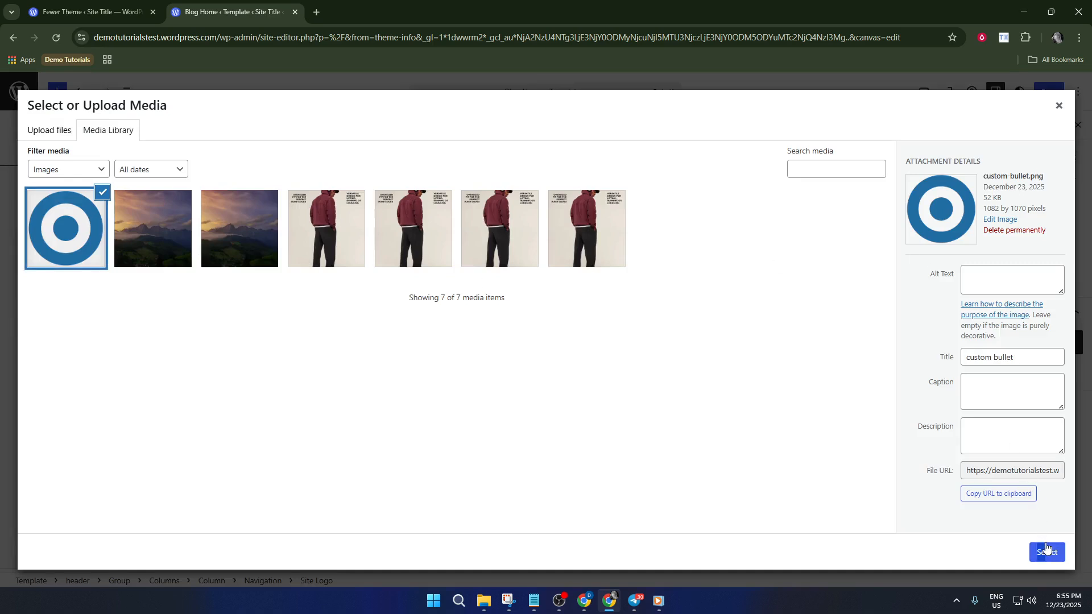
pyautogui.click(1050, 550)
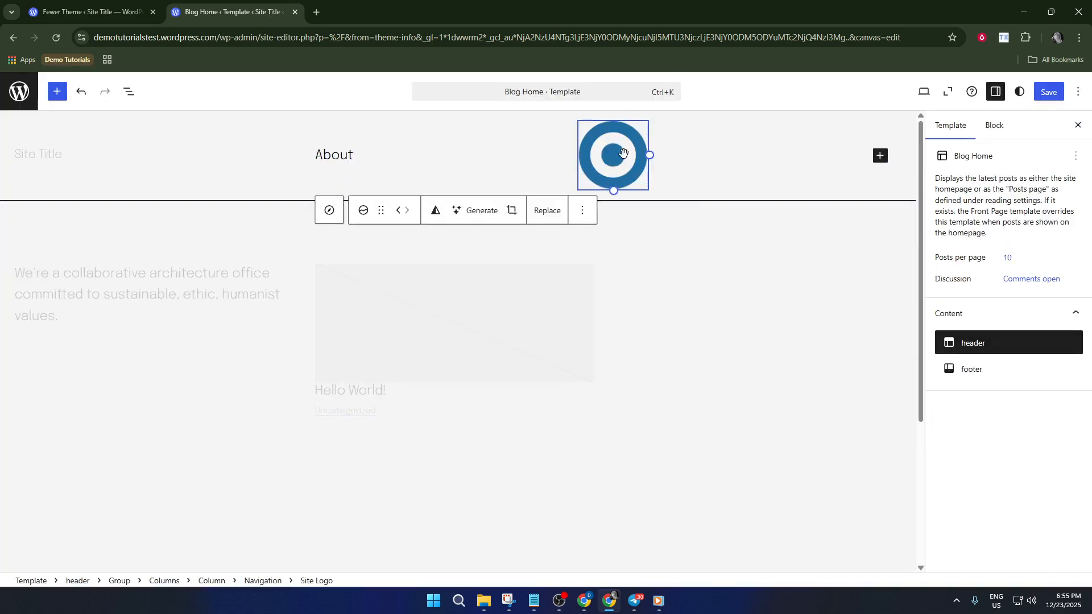
# - Move the site logo in front of the About link in the header navigation
pyautogui.moveTo(623, 152); pyautogui.dragTo(827, 157)
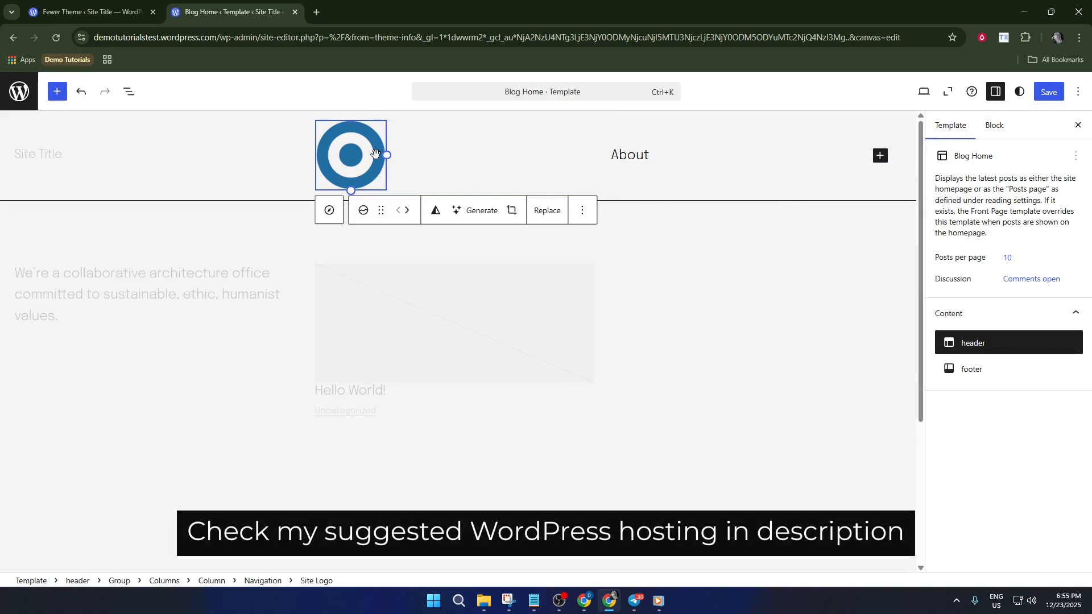
pyautogui.moveTo(359, 155); pyautogui.dragTo(604, 164)
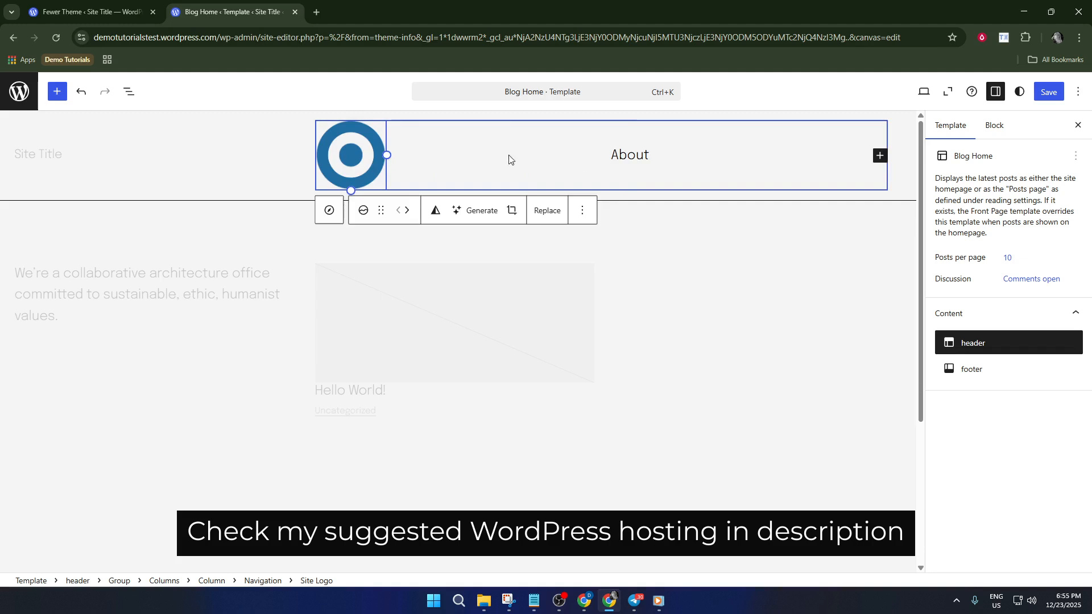
pyautogui.click(449, 153)
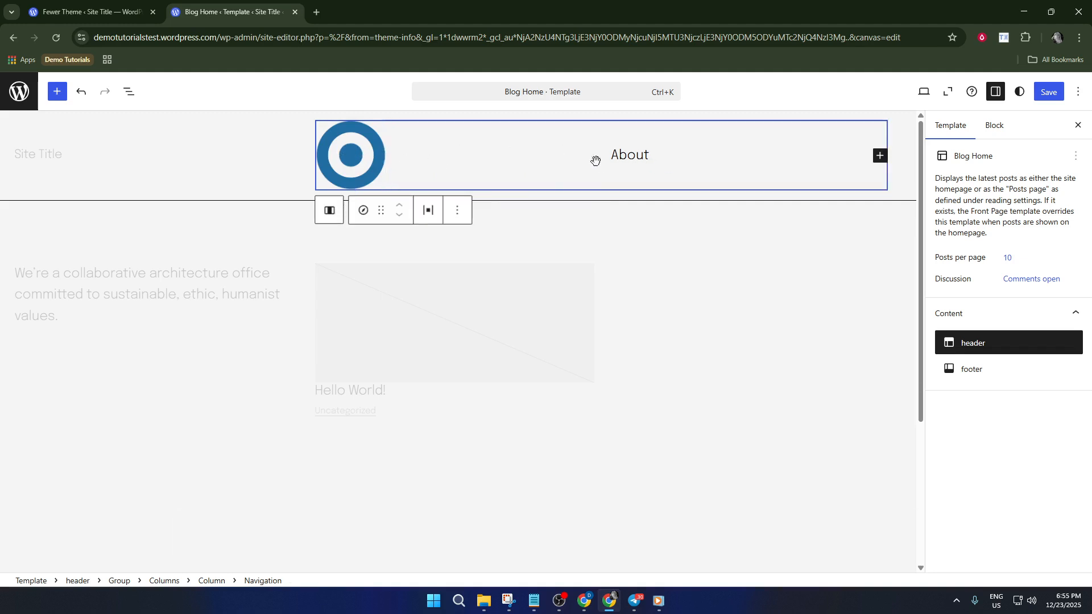
# - Select the whole "© Agard & Bolding" copyright text in the footer for editing
pyautogui.scroll(-4, 512, 227)
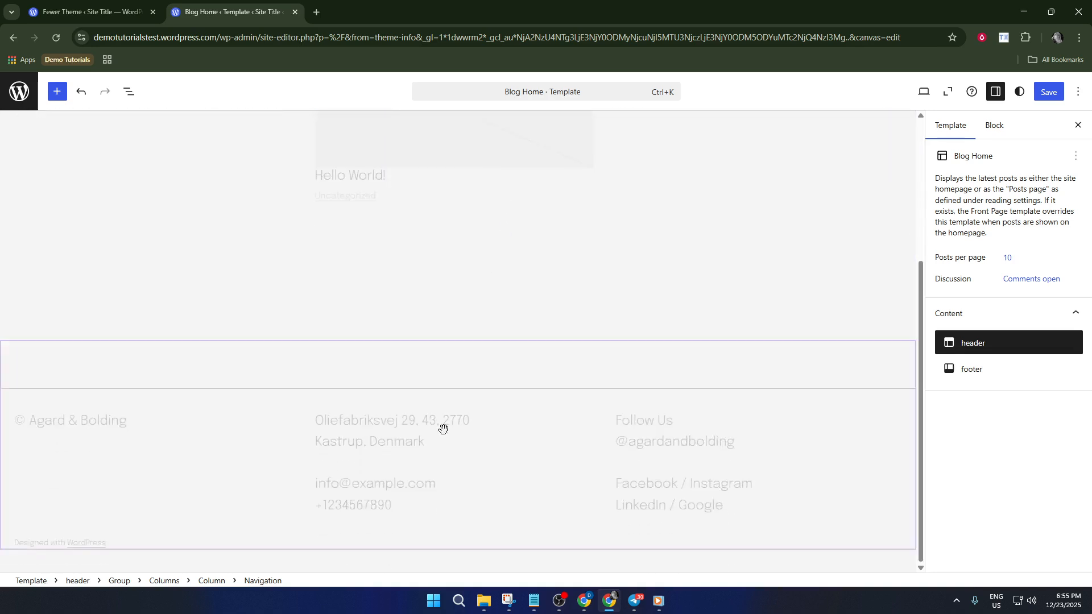
pyautogui.click(541, 457)
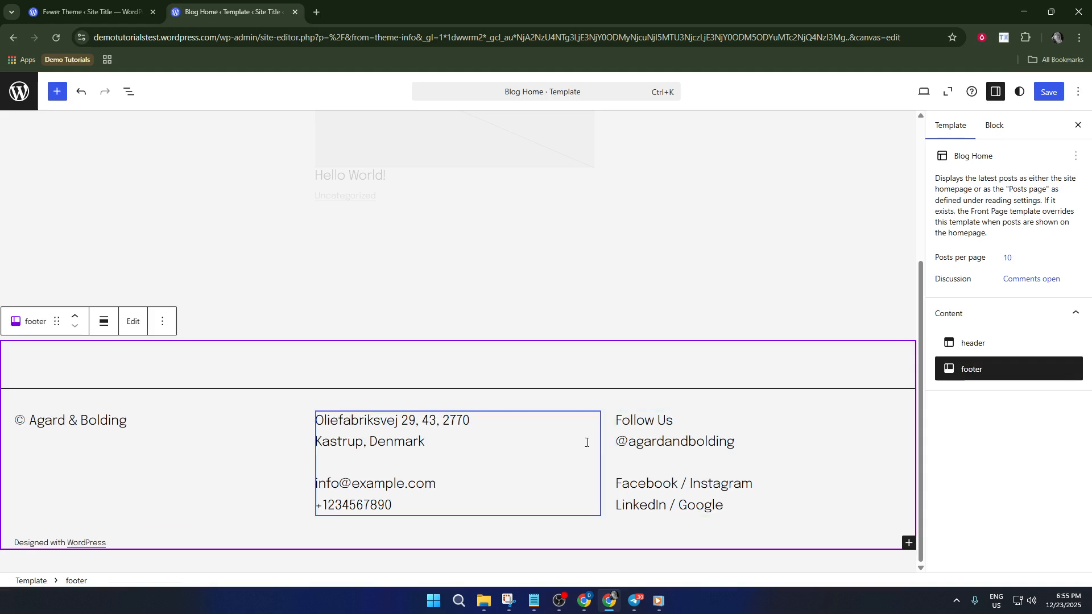
pyautogui.click(86, 422)
pyautogui.tripleClick(101, 421)
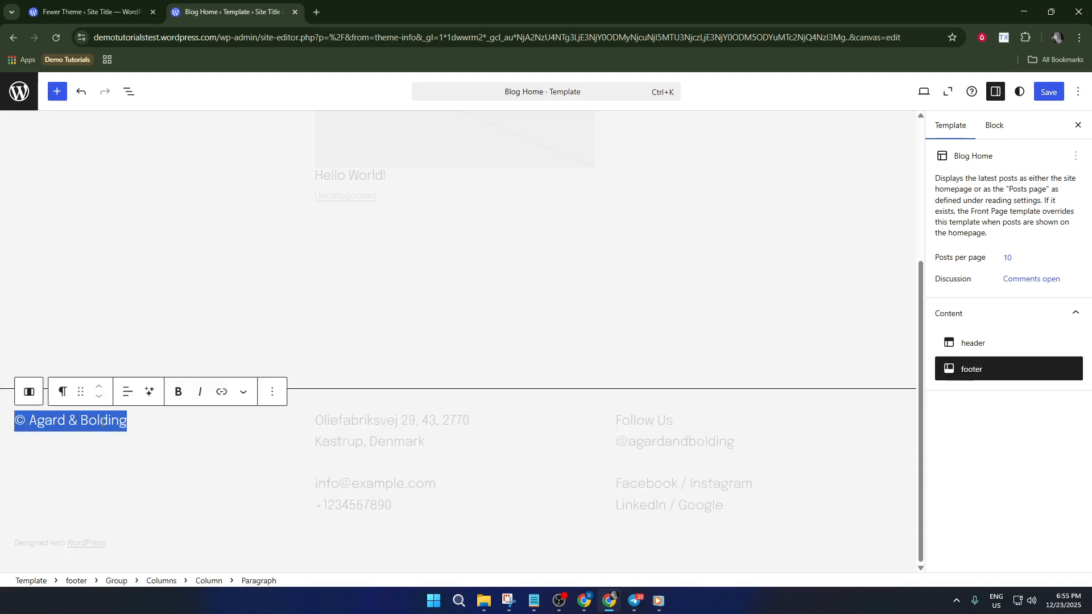